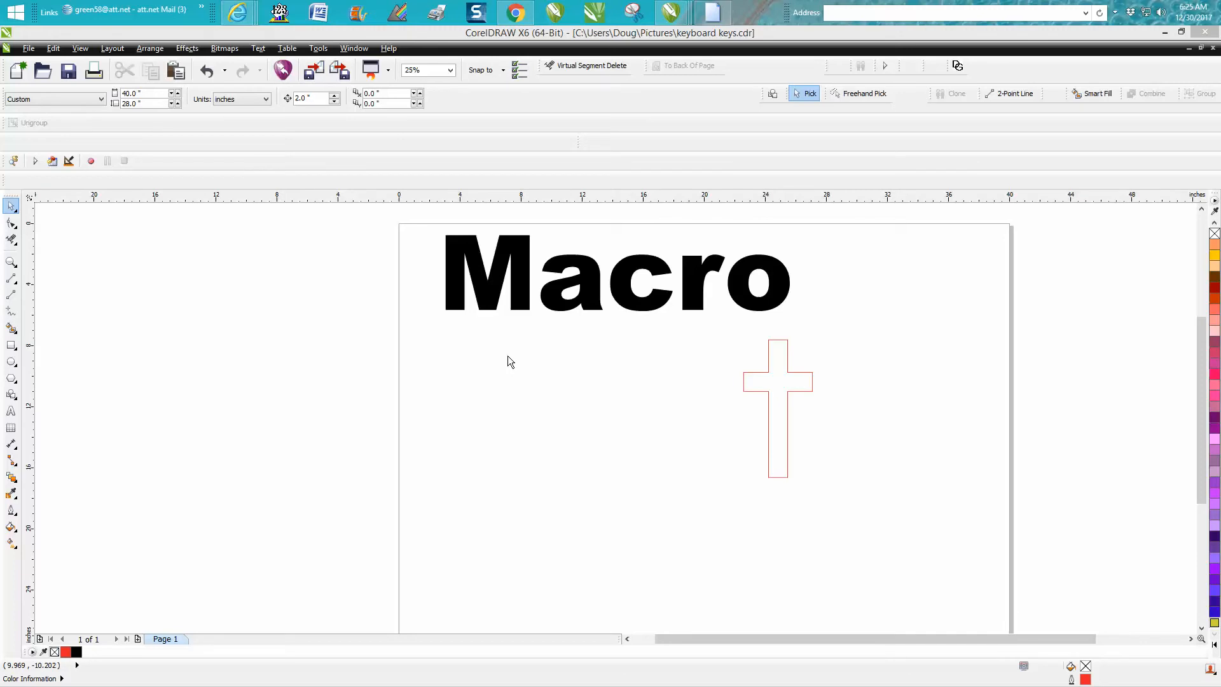
Run the CROSS macro twice, moving the first generated cross to about x 17.05, y -11.62 inches before the second run
left_click(533, 391)
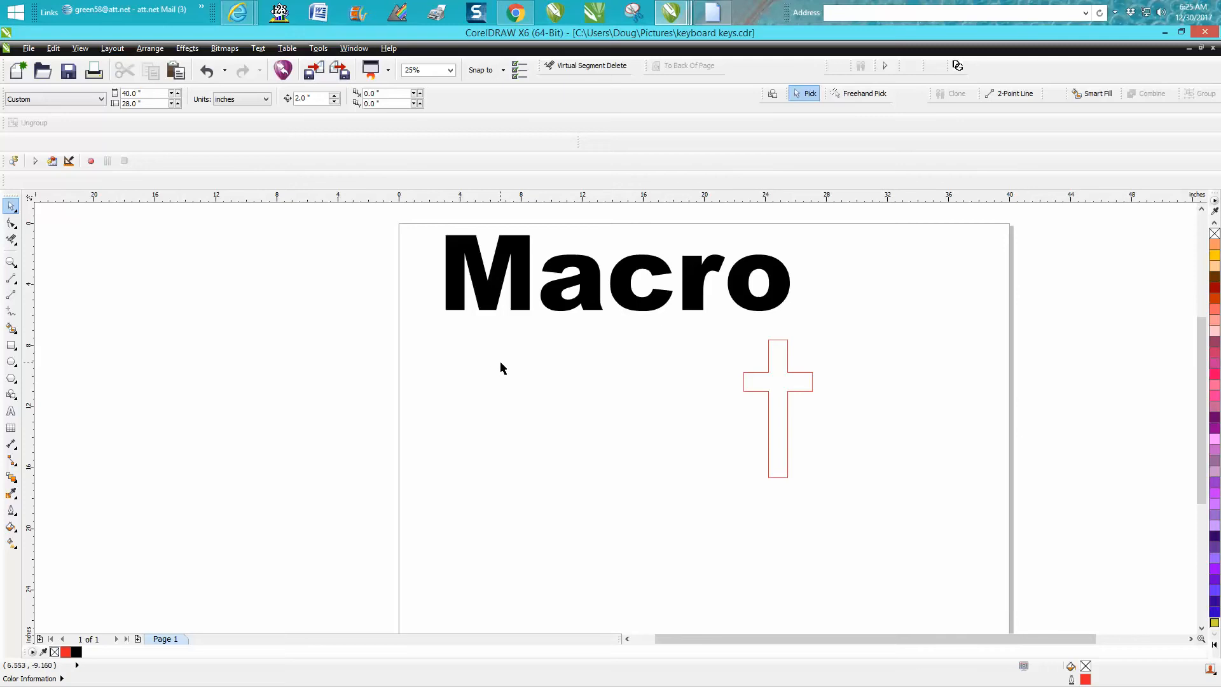
key("ctrl+q")
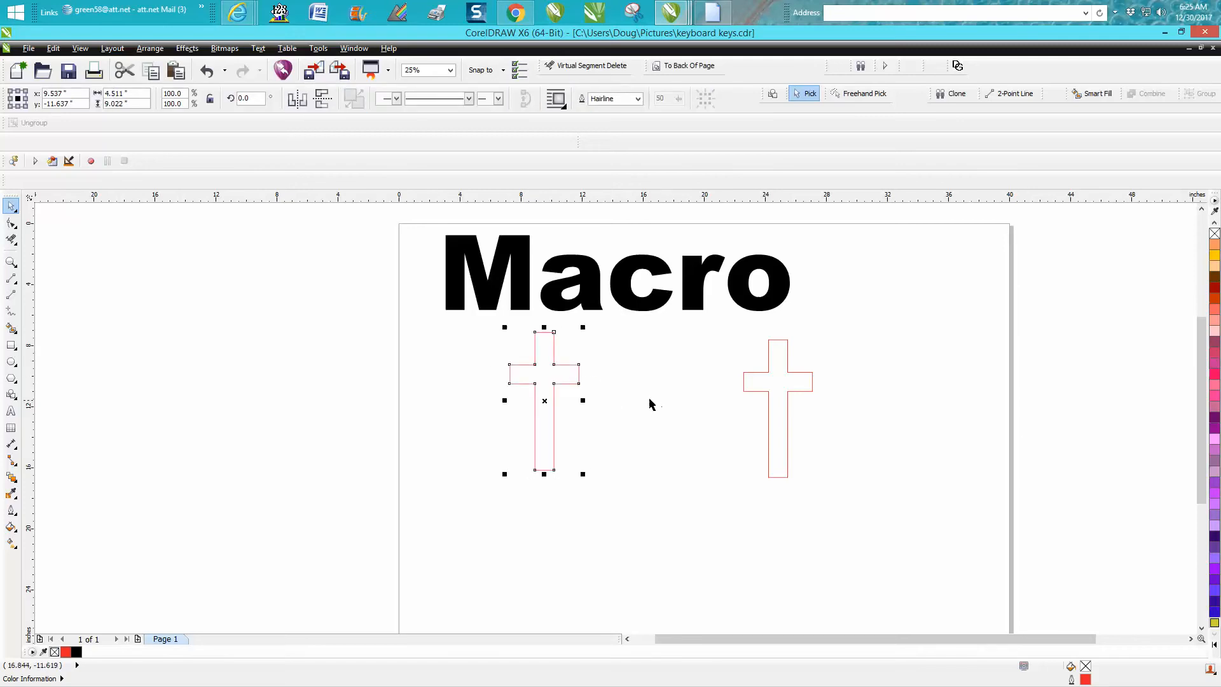
left_click_drag(545, 395, 660, 401)
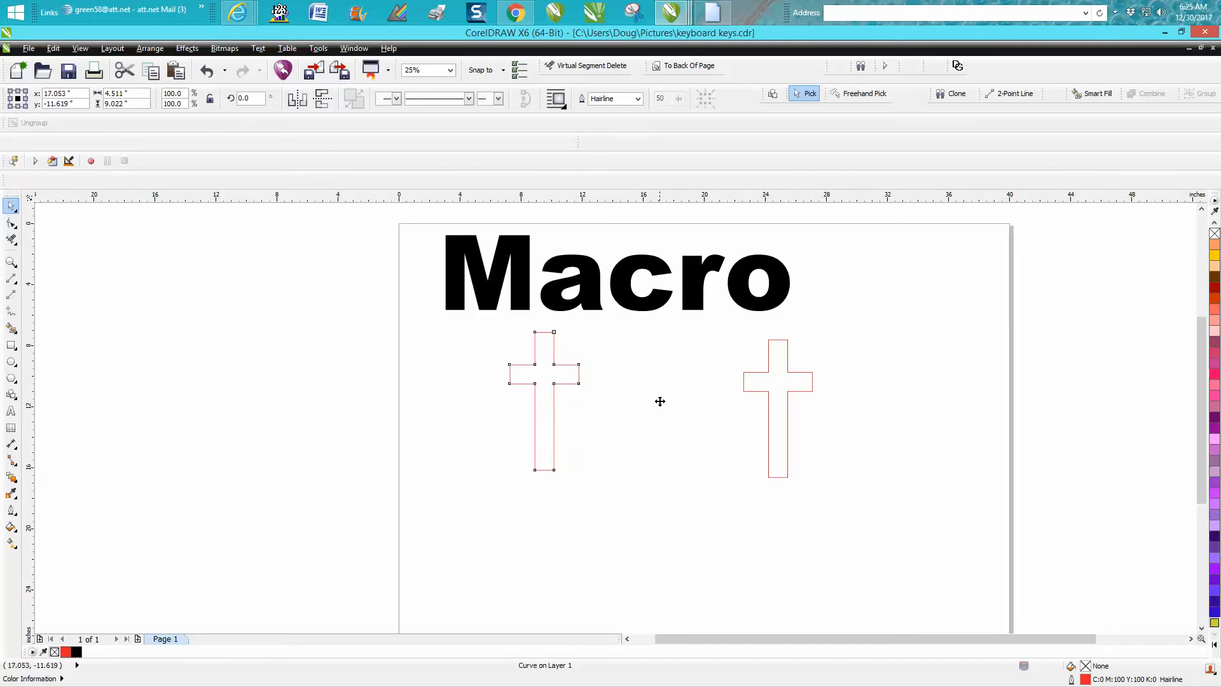
key("ctrl+q")
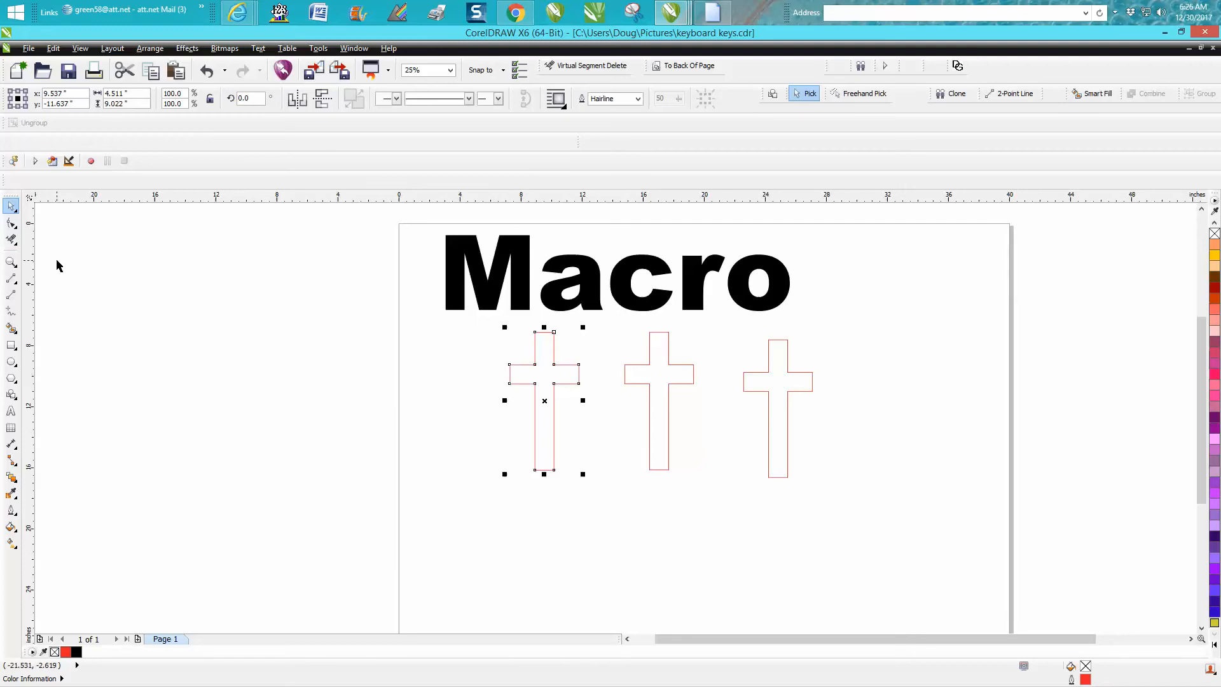
Shrink the newest cross to about 71% between the other two and move all three crosses to about x 27.4, y -11.8 inches
left_click_drag(583, 327, 723, 387)
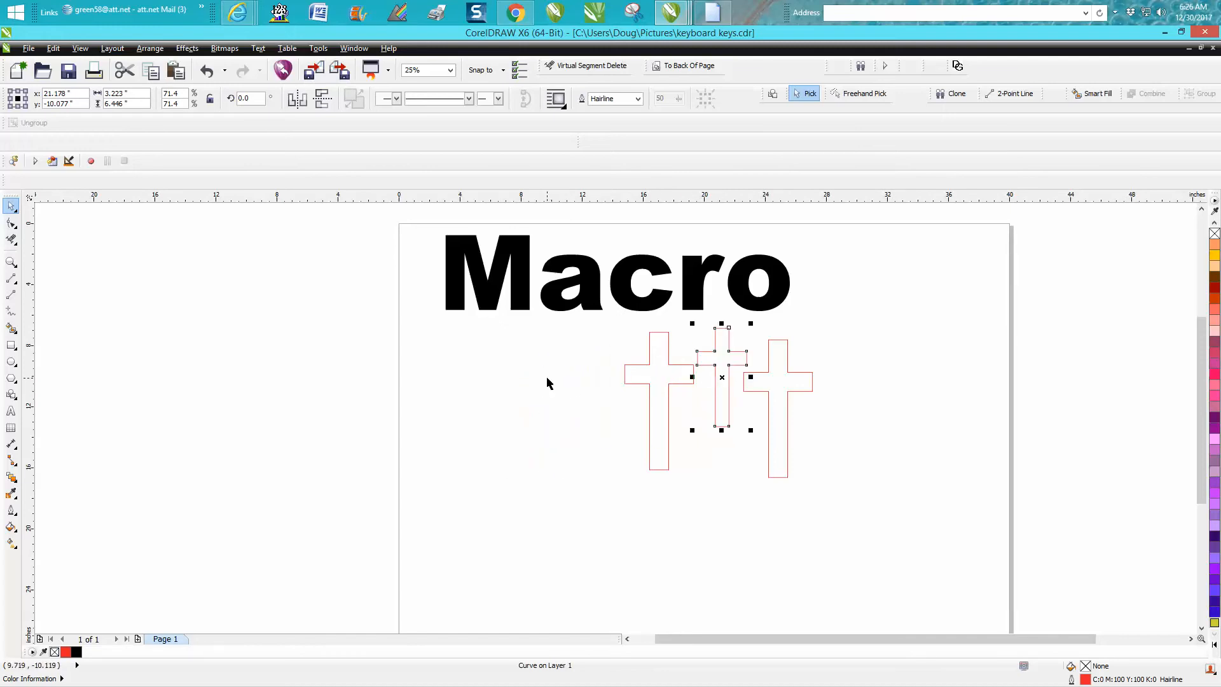
left_click_drag(608, 329, 946, 528)
left_click_drag(723, 403, 820, 404)
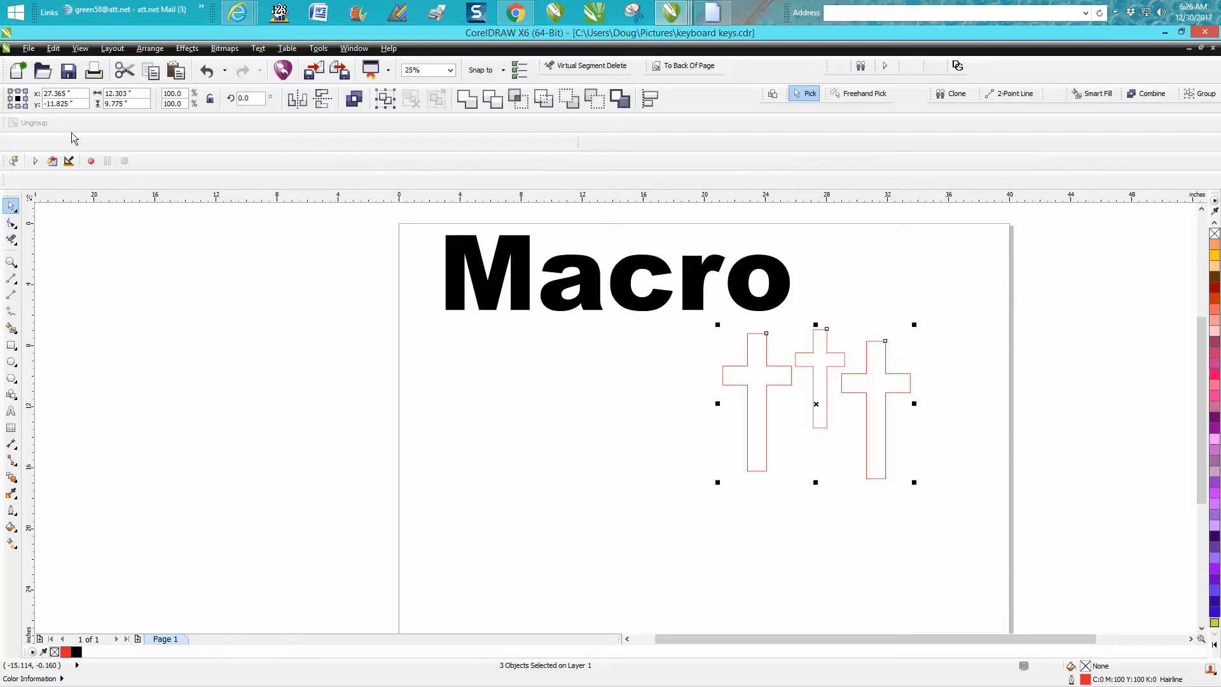
Start recording a new macro named cross2, saved in GlobalMacros
left_click(319, 49)
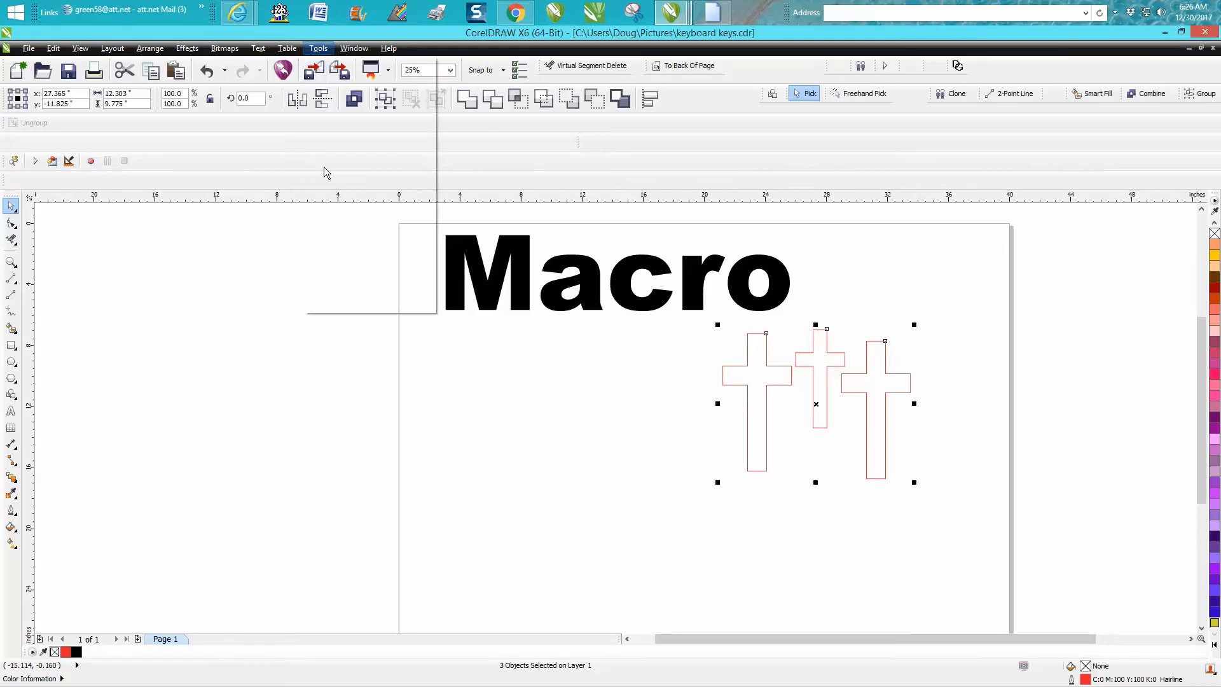
mouse_move(342, 307)
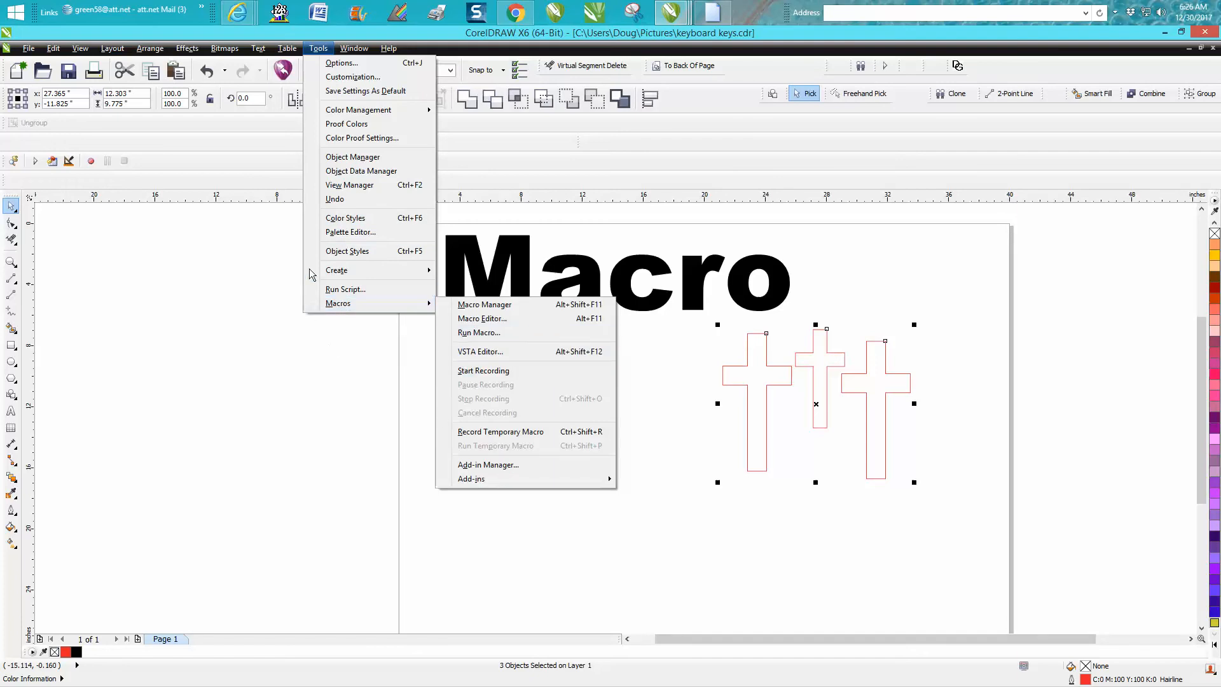
key("Right")
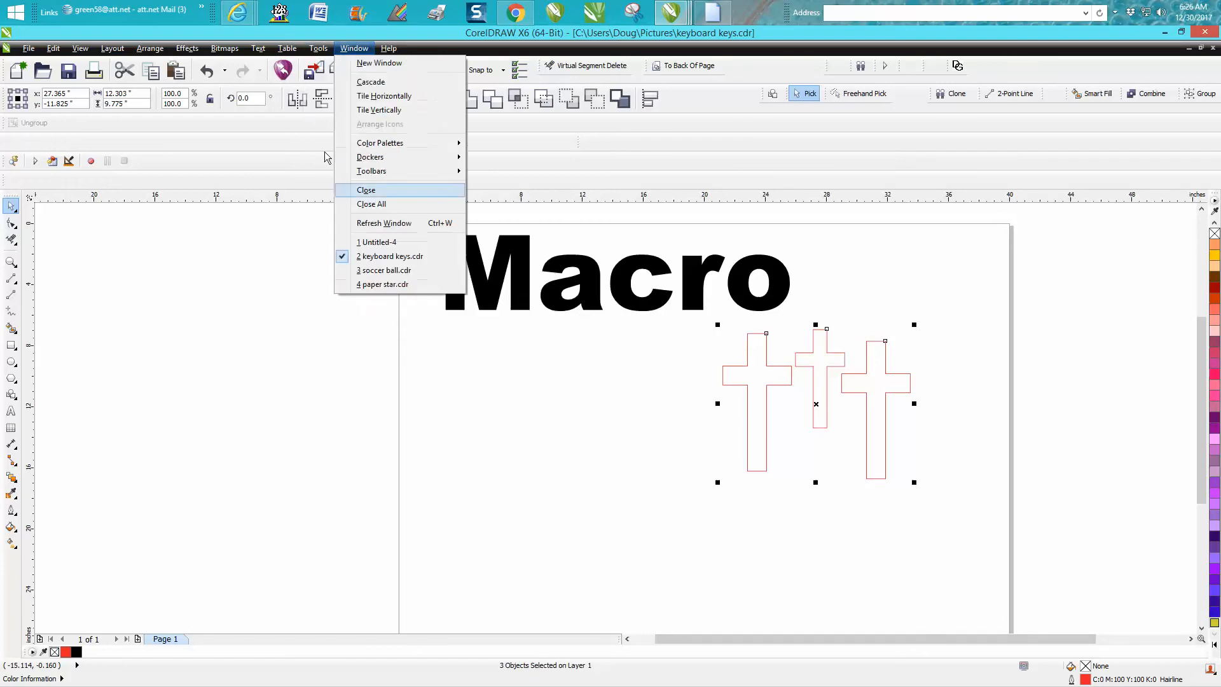
left_click(90, 162)
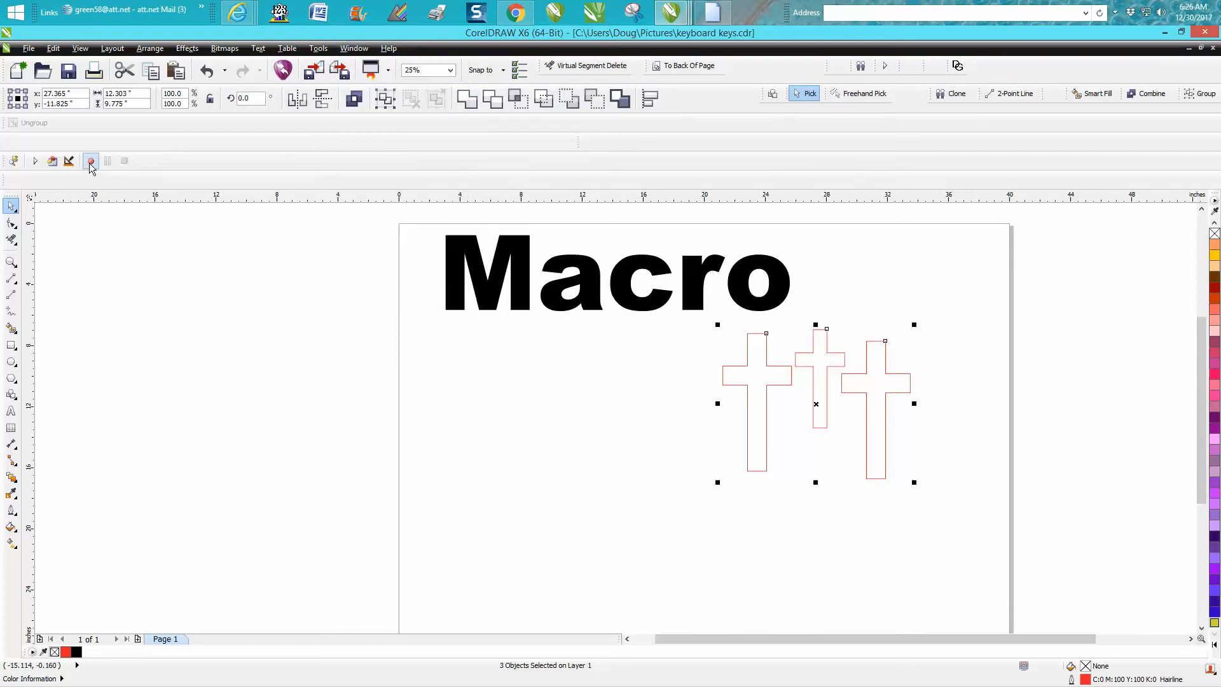
left_click(89, 161)
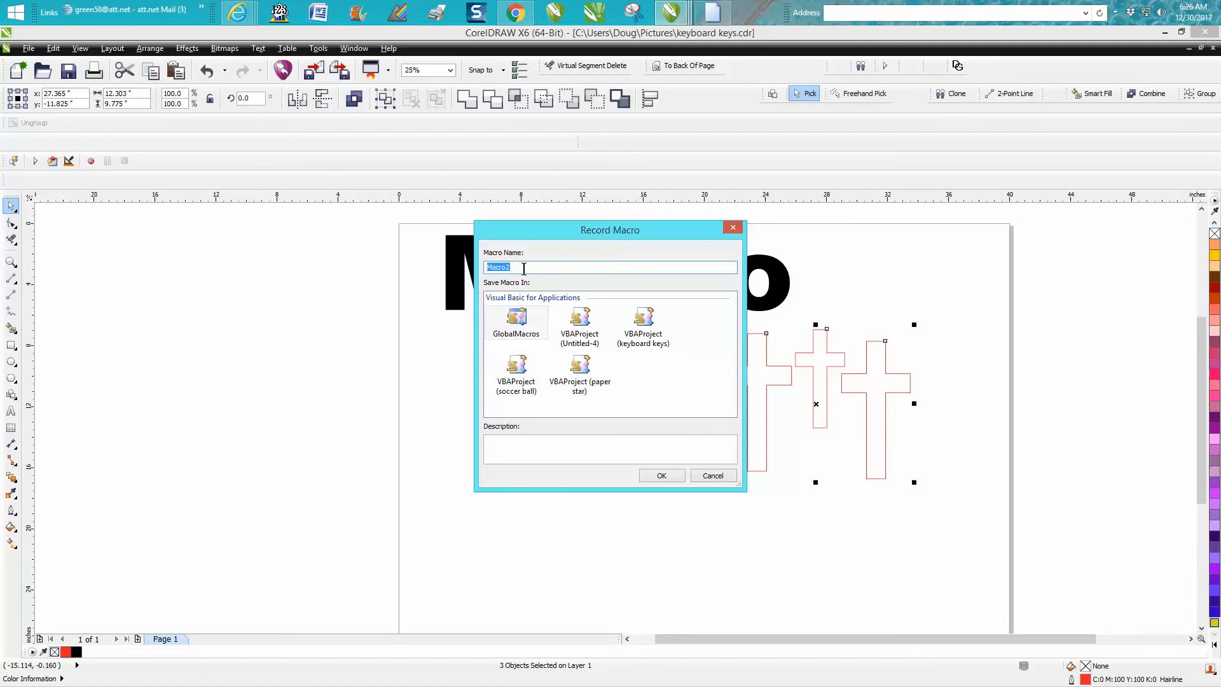
type("c")
left_click(667, 473)
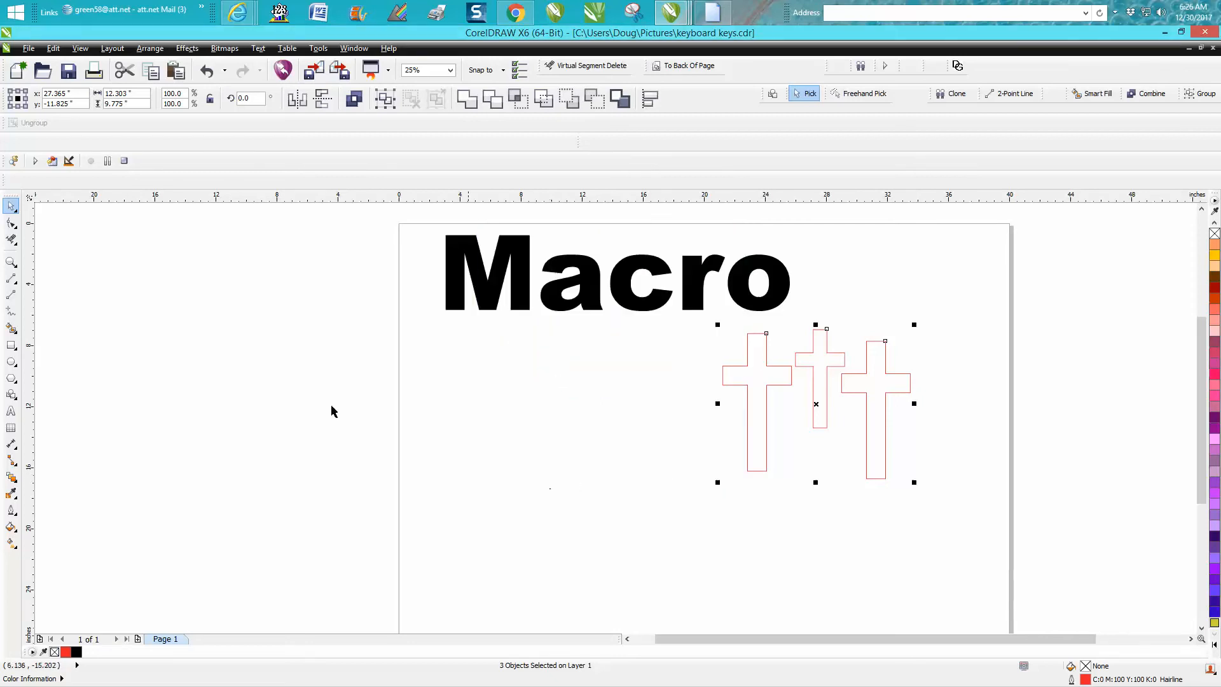
Draw a vertical rectangle about 1.4 by 12.5 inches below the Macro text and make a copy of it rotated 90 degrees
left_click(12, 346)
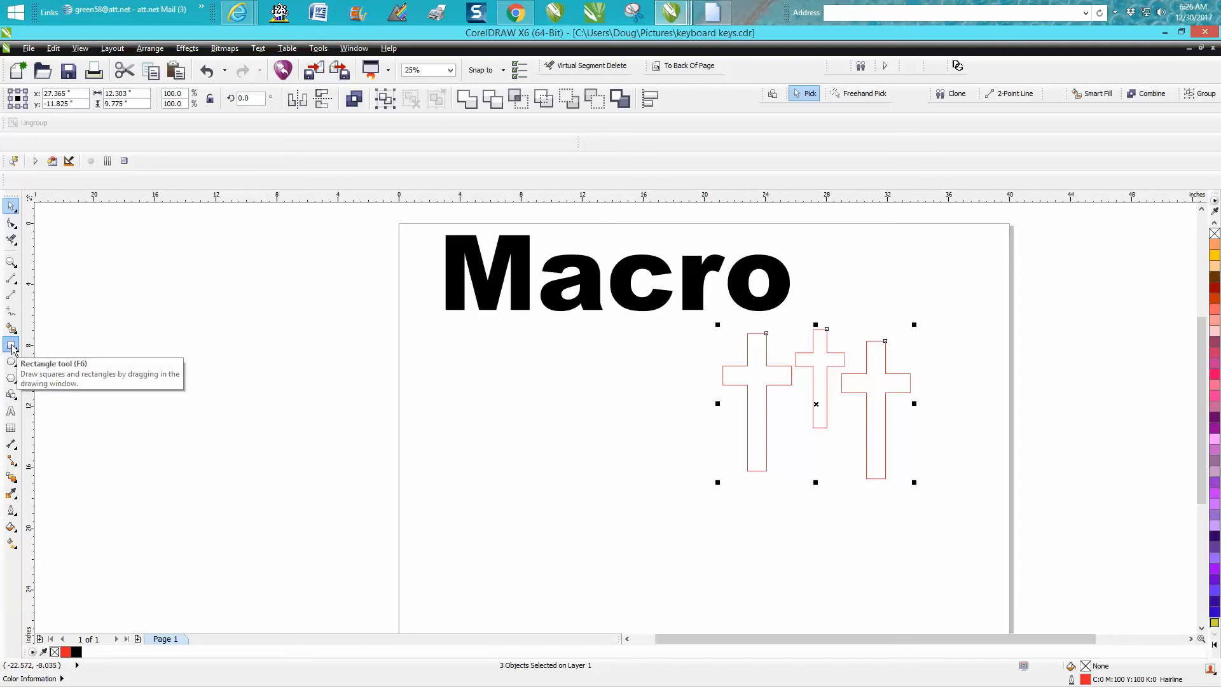
left_click_drag(497, 364, 521, 553)
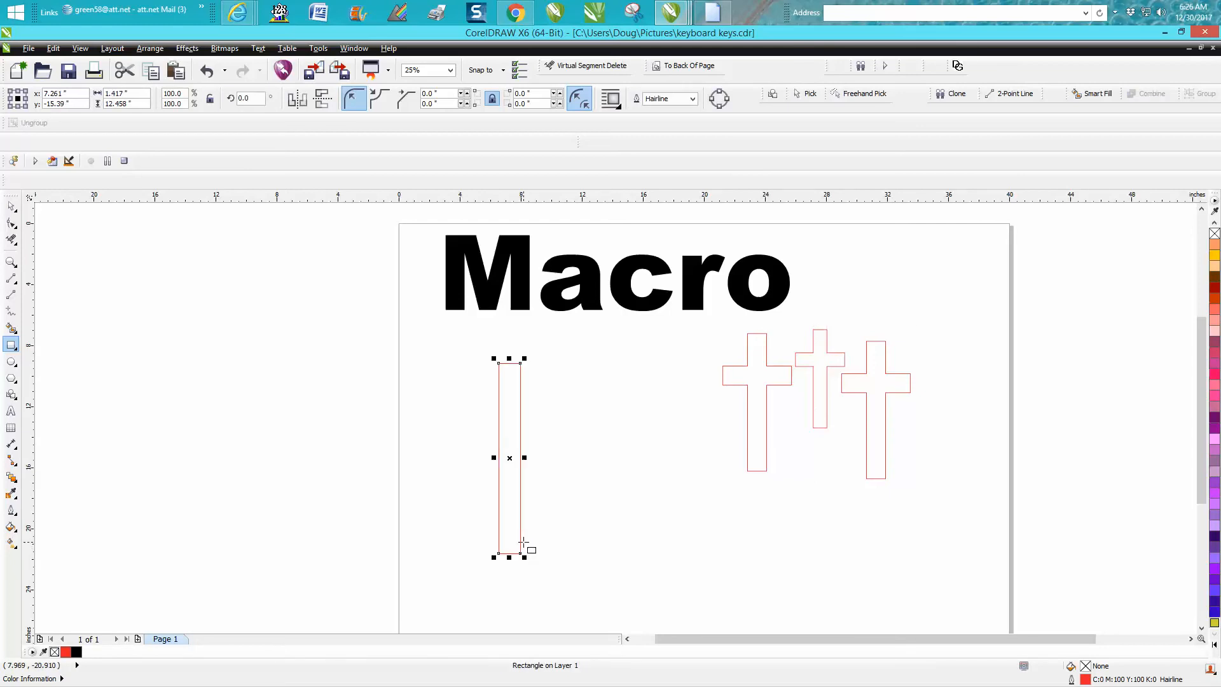
key("space")
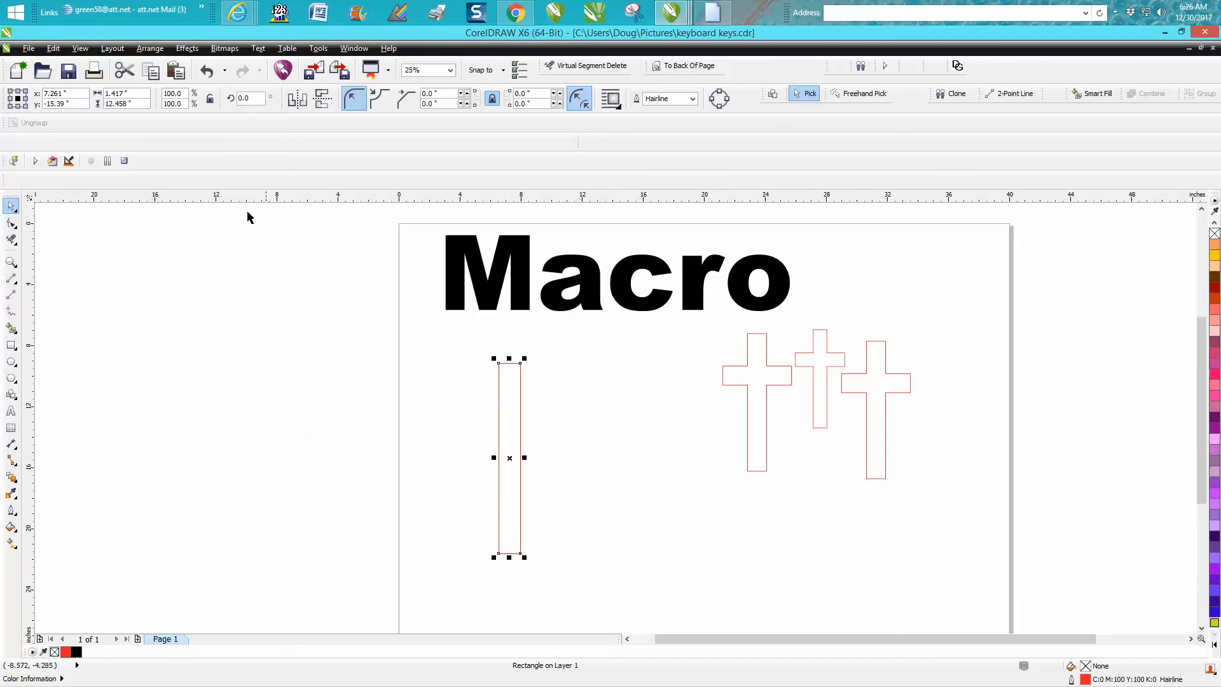
double_click(243, 98)
type("90")
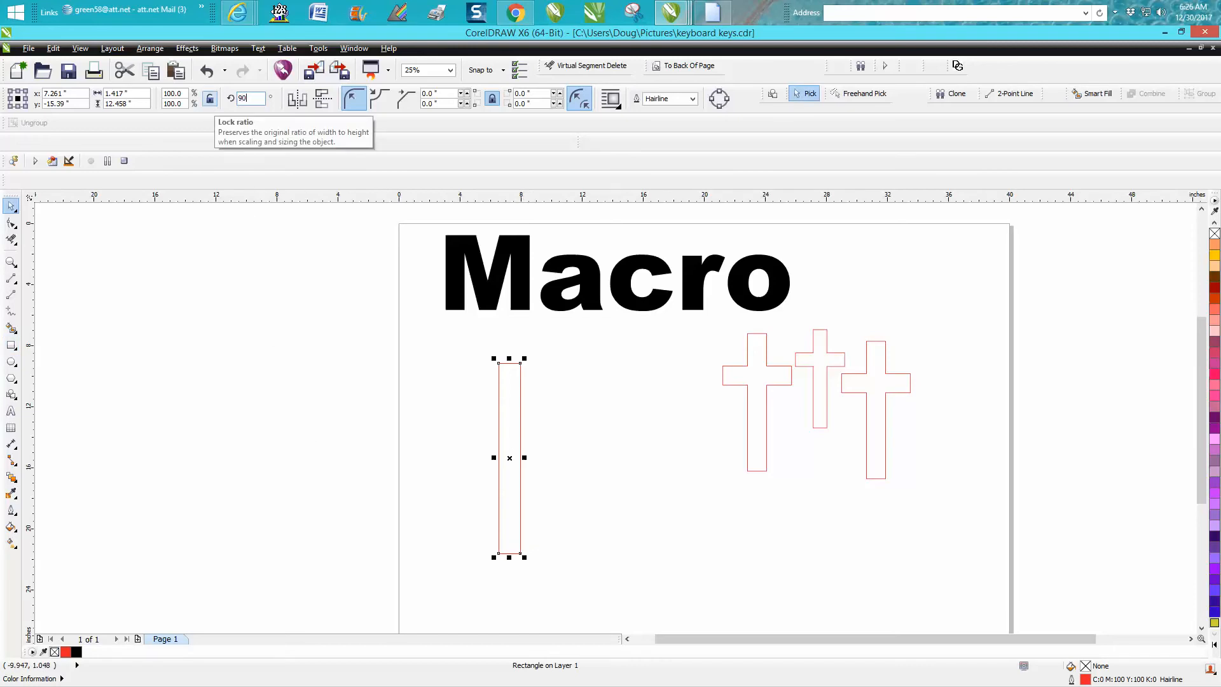
key("Return")
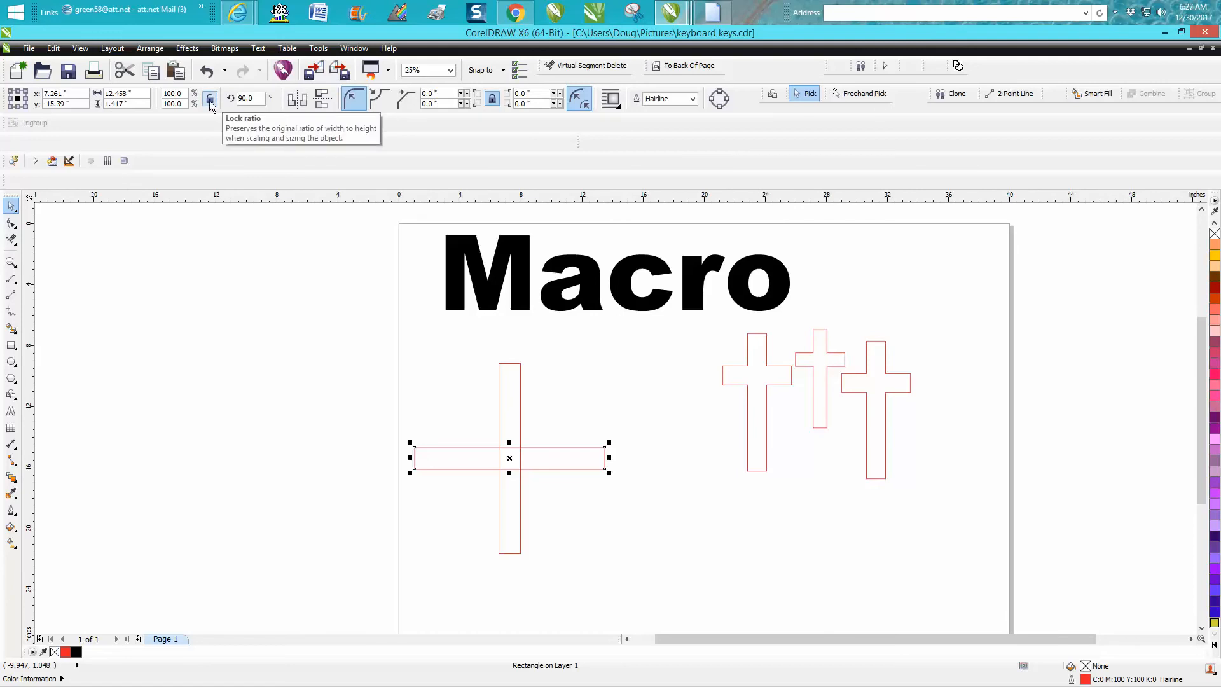
Scale the length of the horizontal rectangle to 50%
left_click(146, 94)
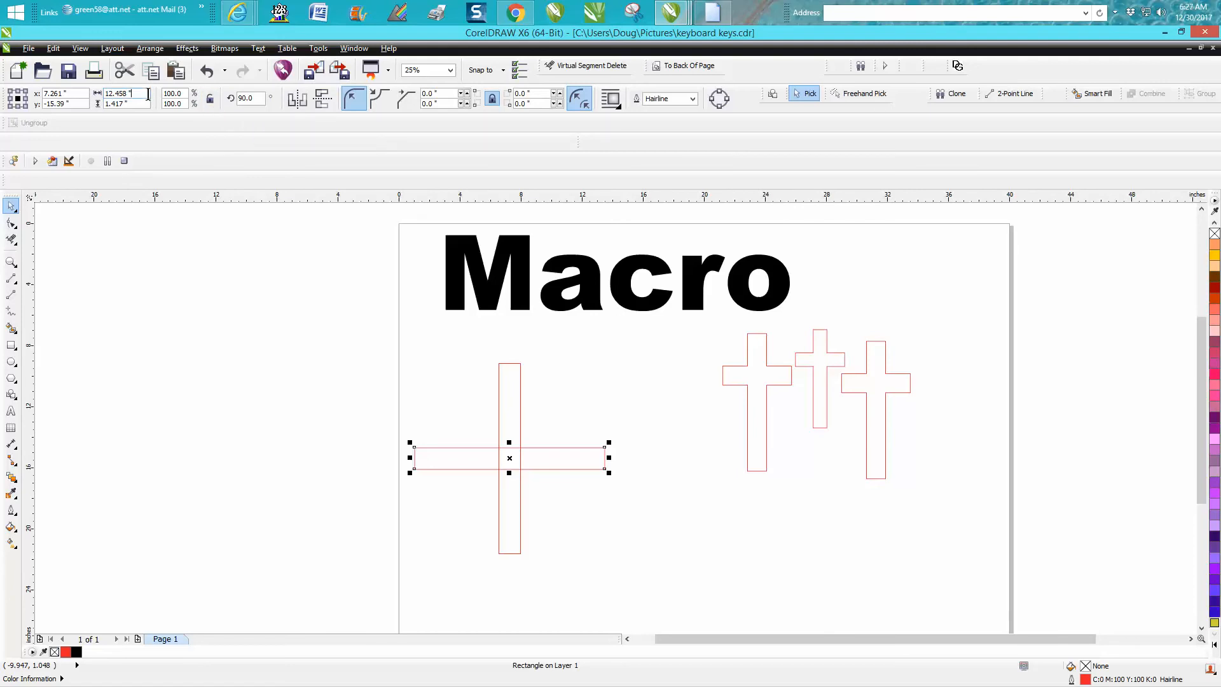
left_click(184, 94)
type("50")
key("Return")
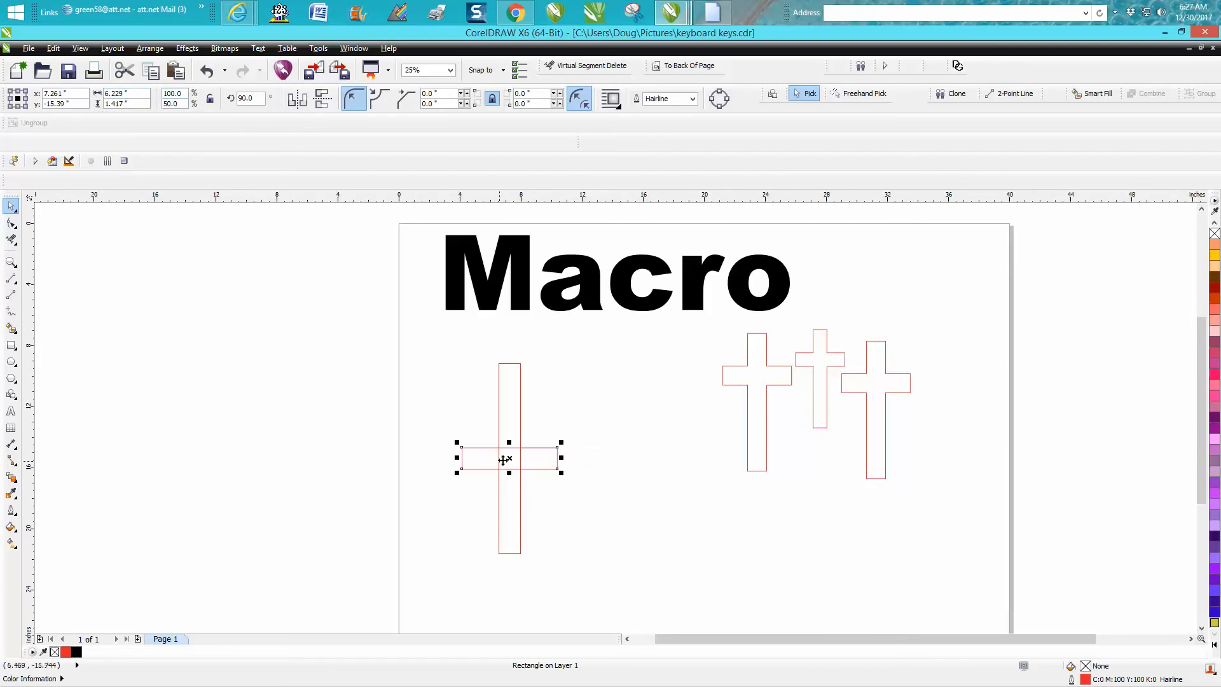
Move the crossbar straight up along the upright and weld the two rectangles into a single cross
left_click_drag(511, 458, 512, 420)
left_click_drag(439, 344, 599, 584)
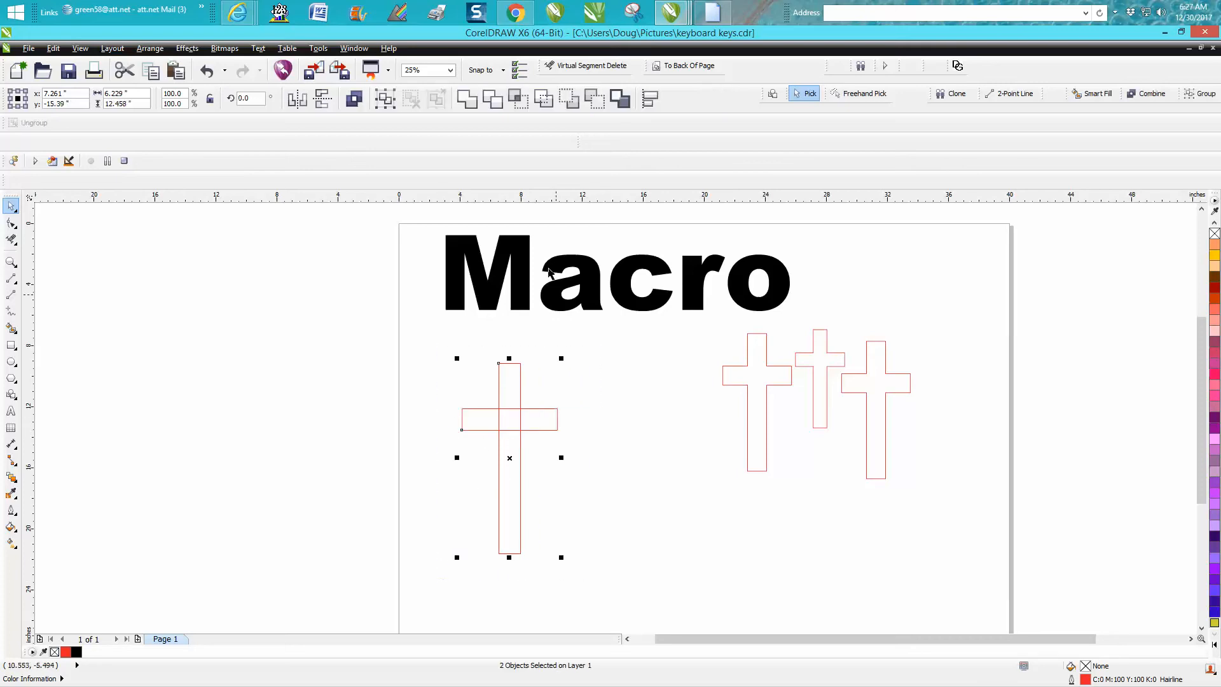
left_click(469, 101)
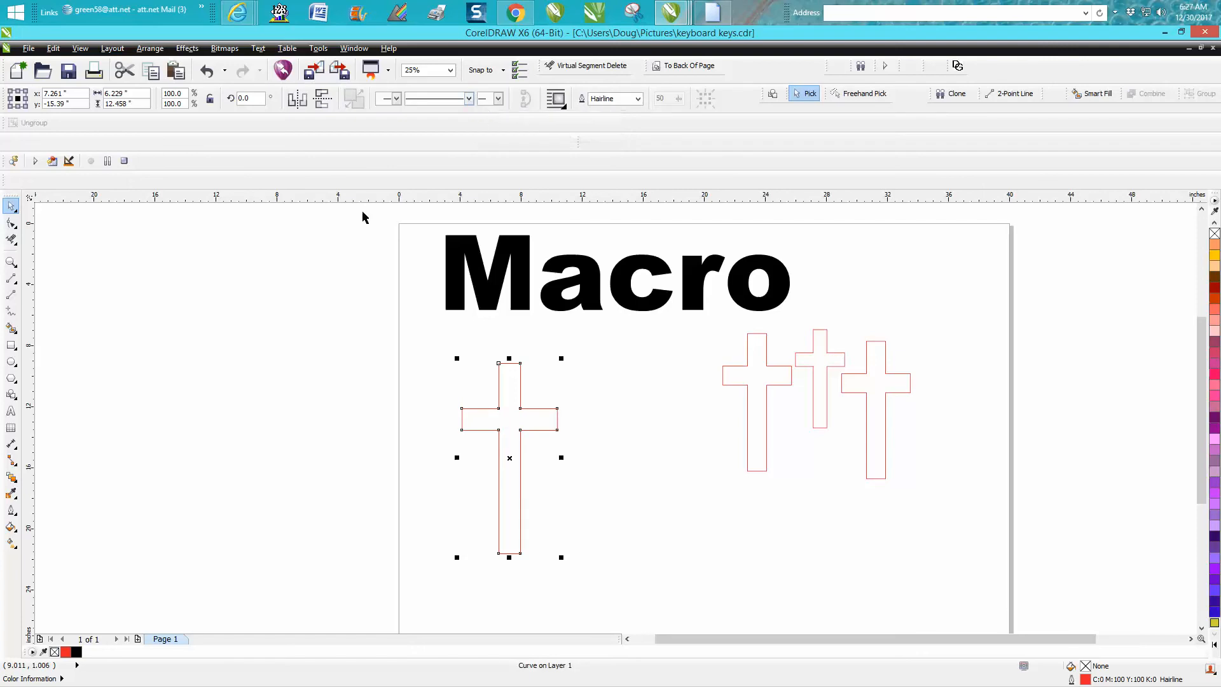
Reshape the welded cross by pulling corner nodes at the ends of its top, both arms and base outward, and deselect it
left_click(12, 223)
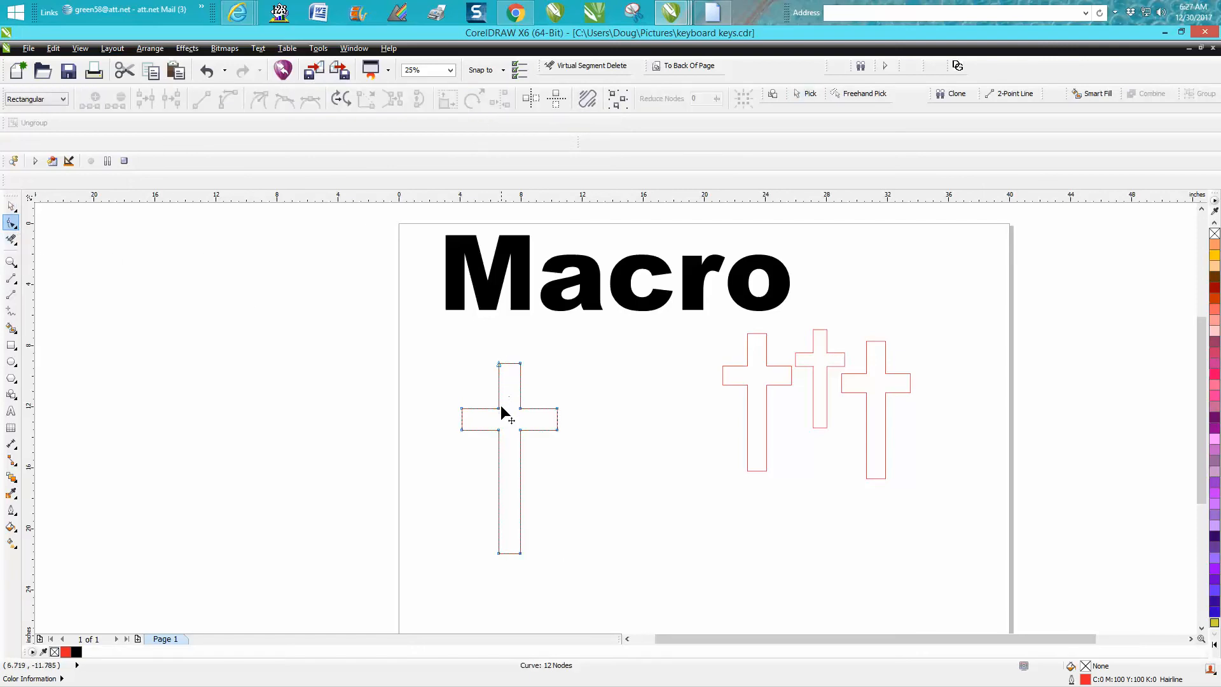
left_click_drag(498, 364, 490, 359)
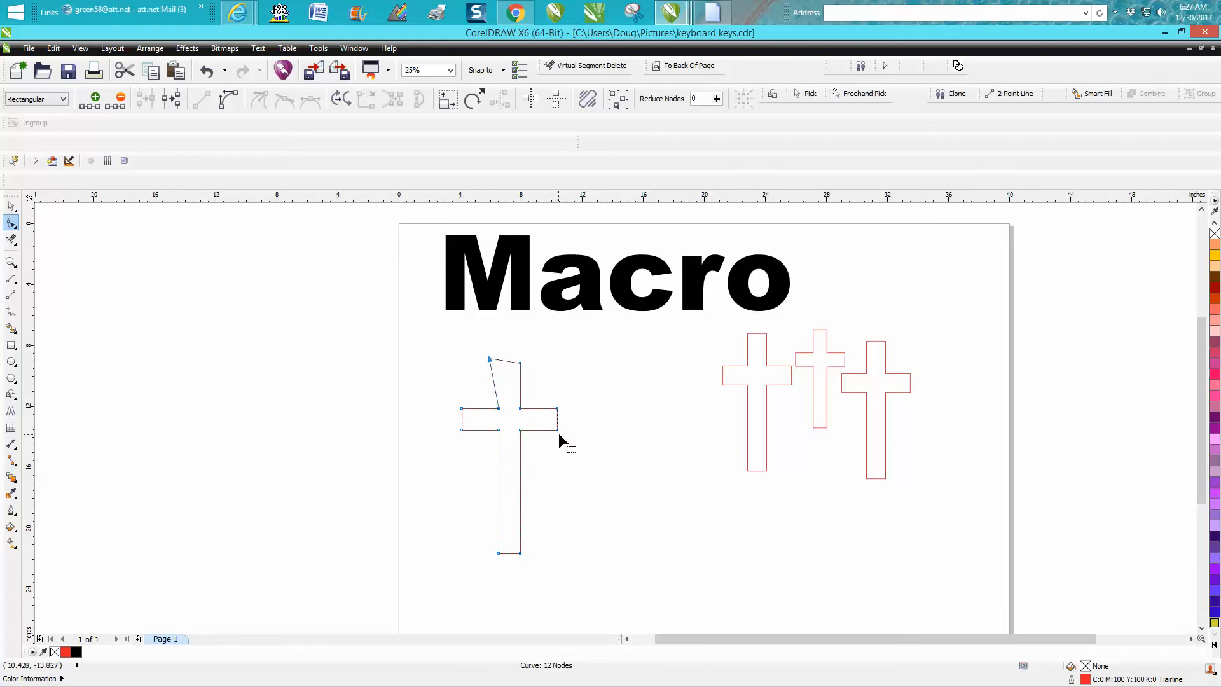
left_click_drag(561, 433, 568, 440)
left_click_drag(464, 410, 463, 436)
left_click_drag(517, 555, 525, 564)
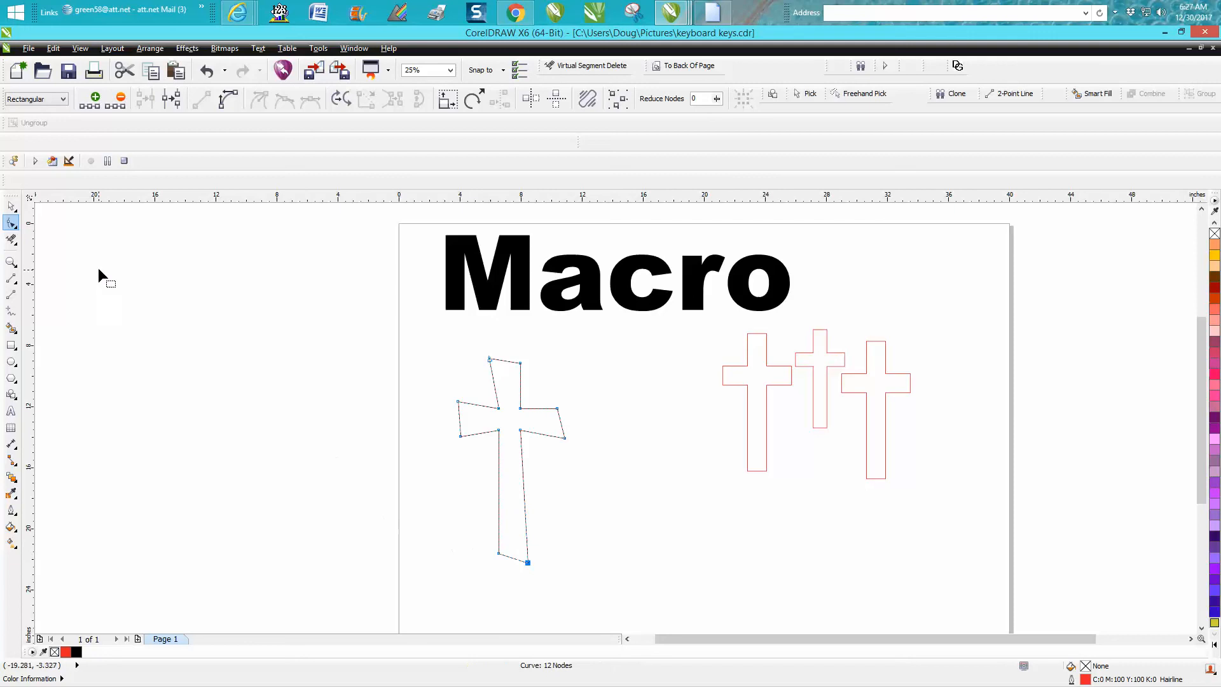
left_click(12, 206)
left_click(316, 339)
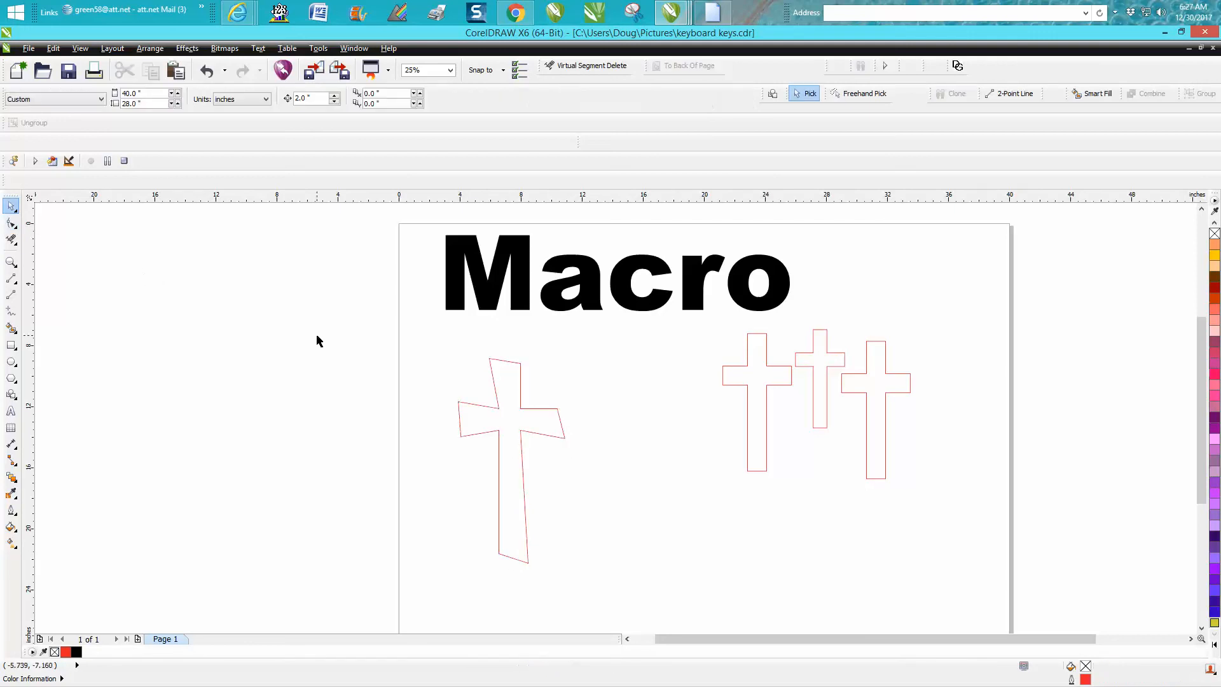
Stop the macro recording and move the reshaped cross off the left side of the page
left_click(125, 161)
left_click(547, 416)
left_click_drag(512, 461, 310, 447)
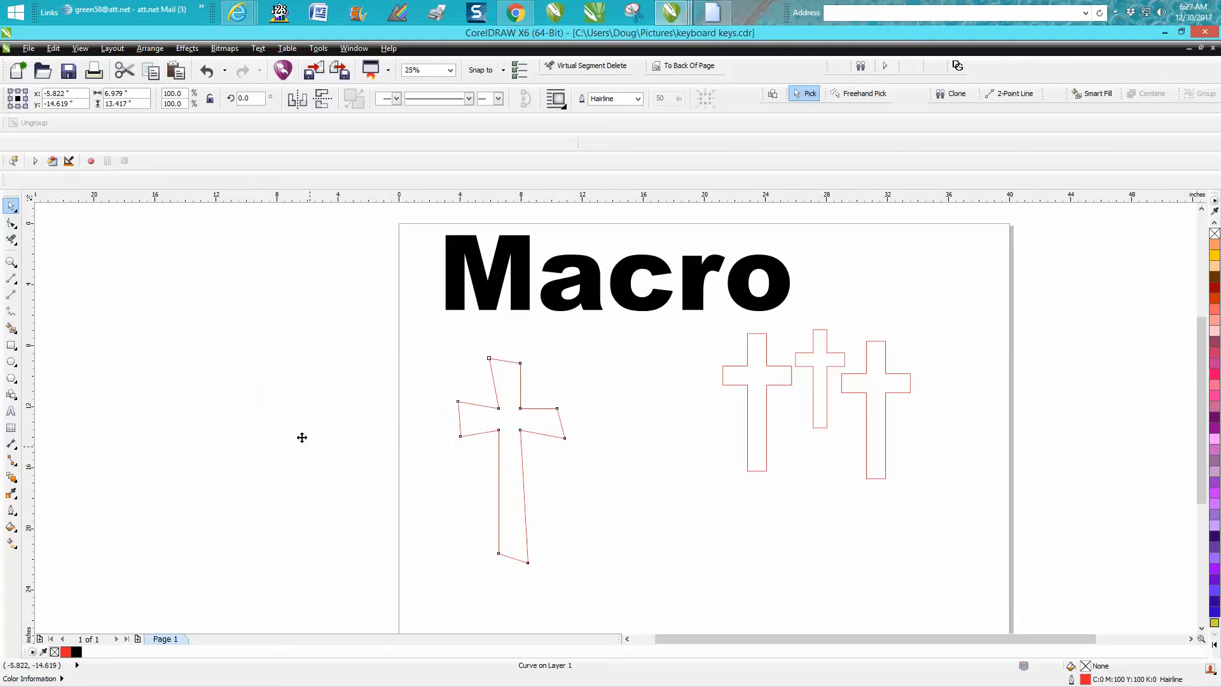
Run the cross2 macro from the Macro Manager and move the generated cross to about x 17.05, y -17.13 inches
left_click(15, 161)
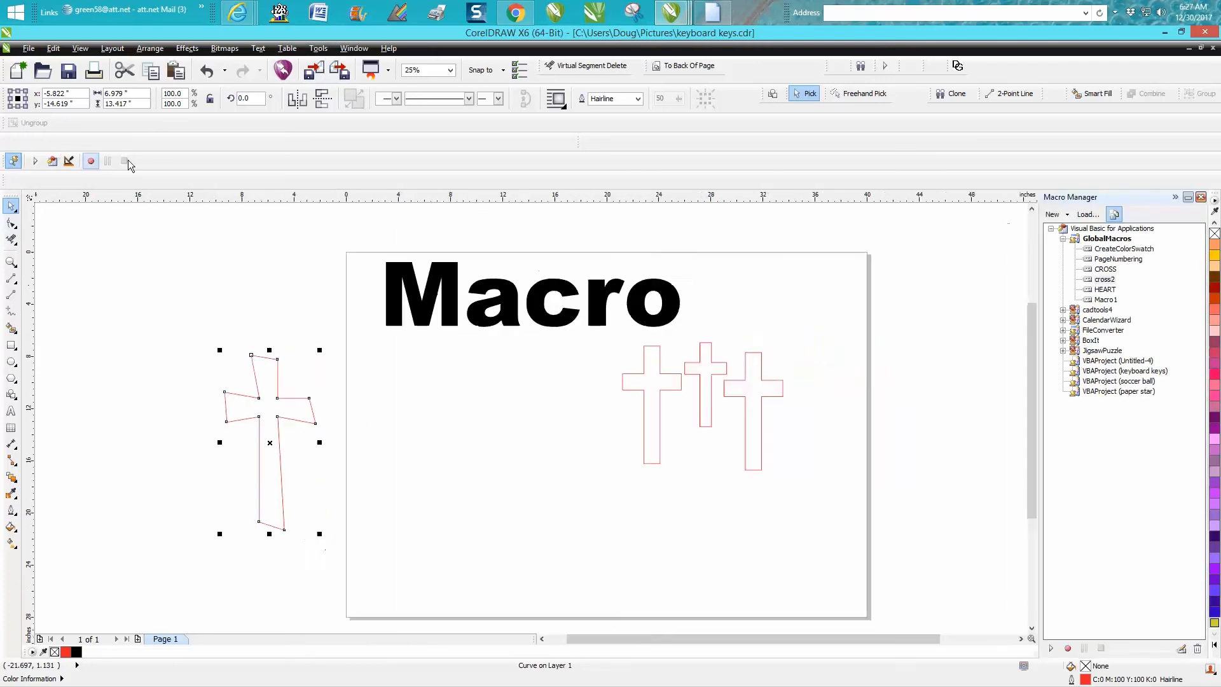
double_click(1107, 280)
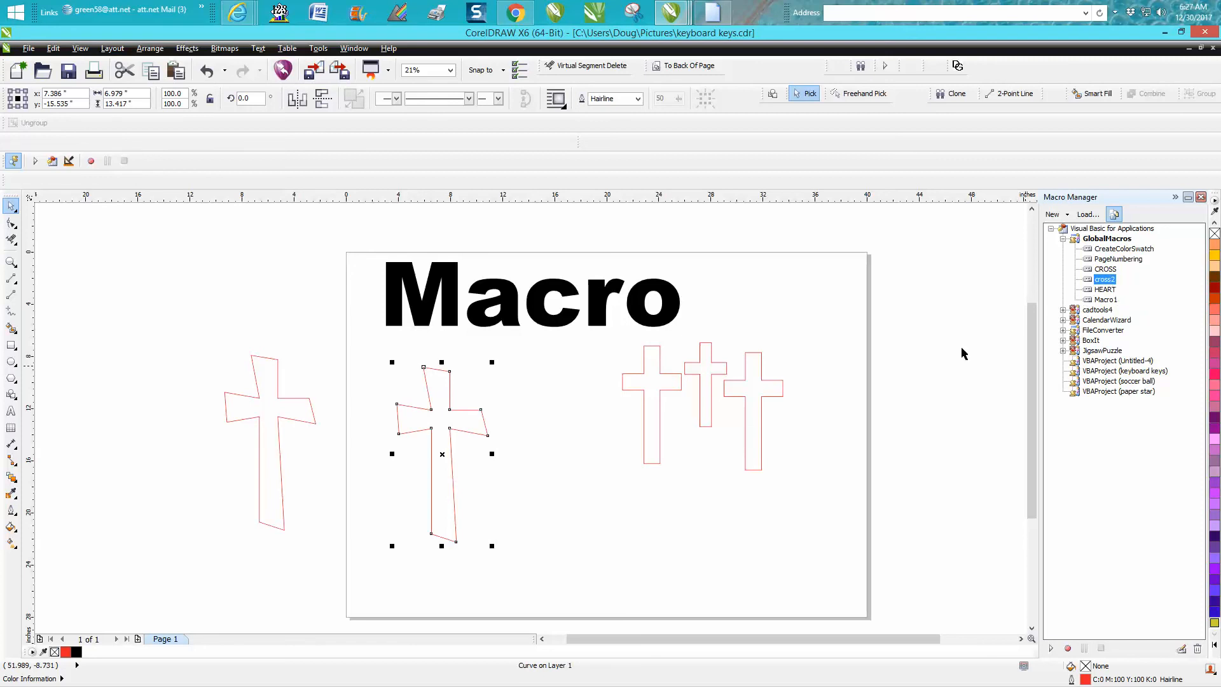
left_click_drag(443, 455, 568, 476)
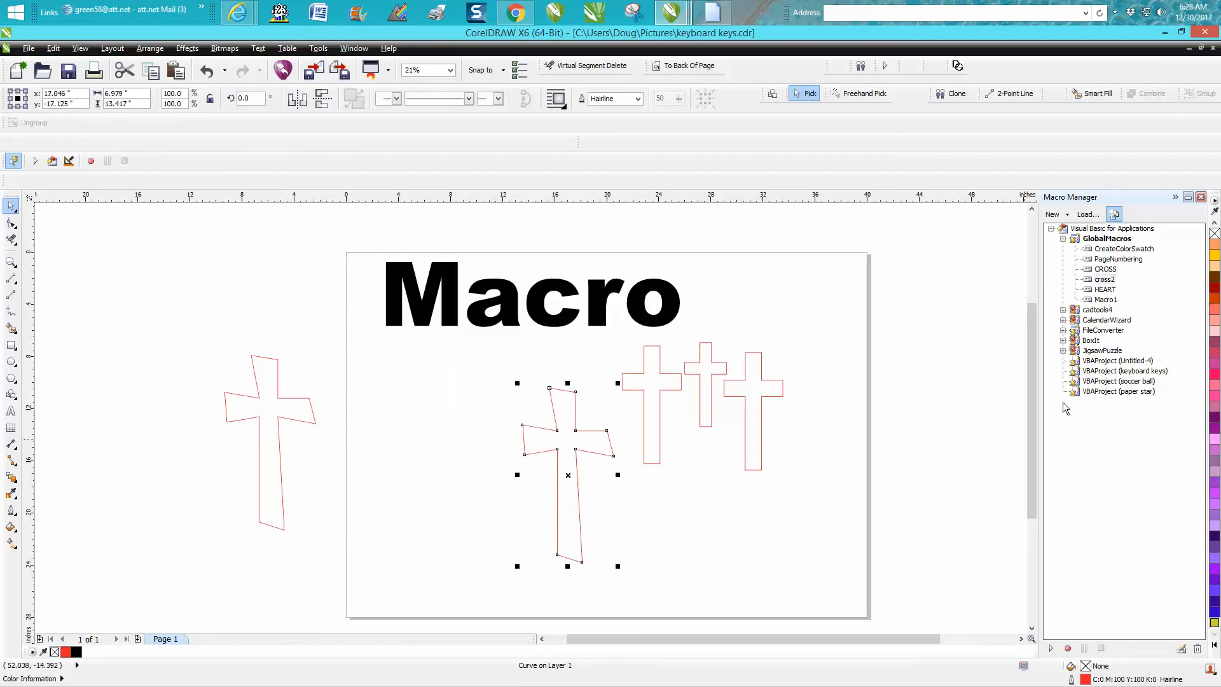
Assign the period key as the keyboard shortcut for the cross2 macro
right_click(1103, 284)
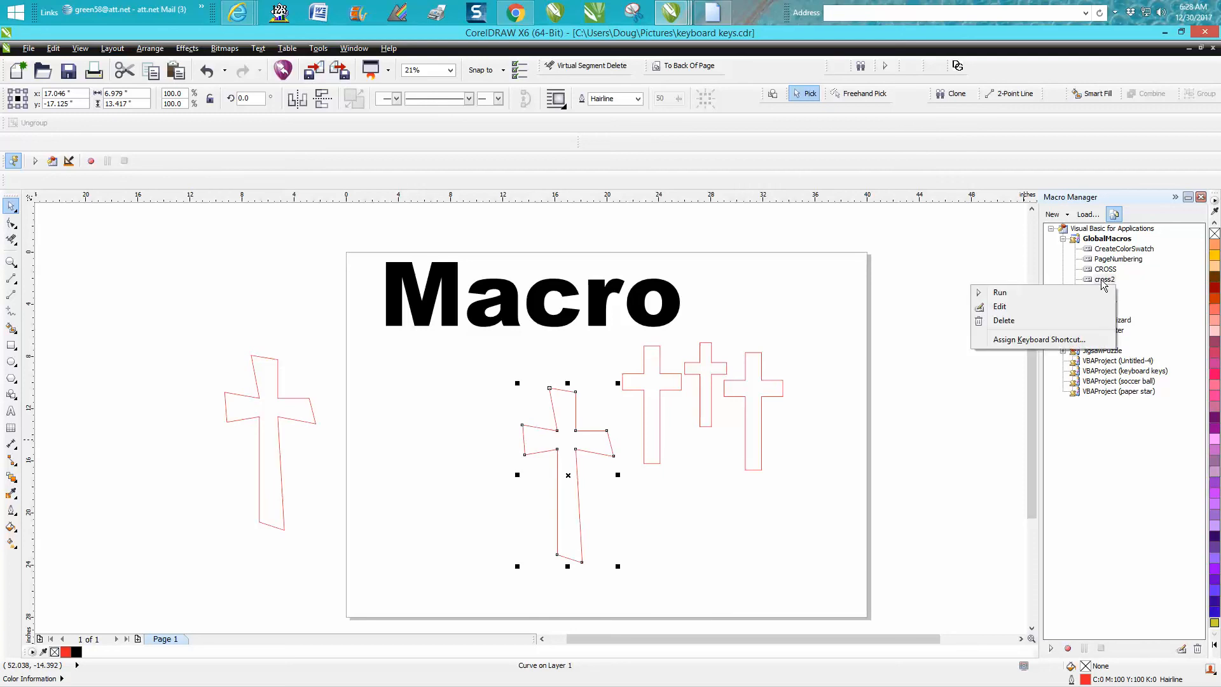
left_click(1037, 343)
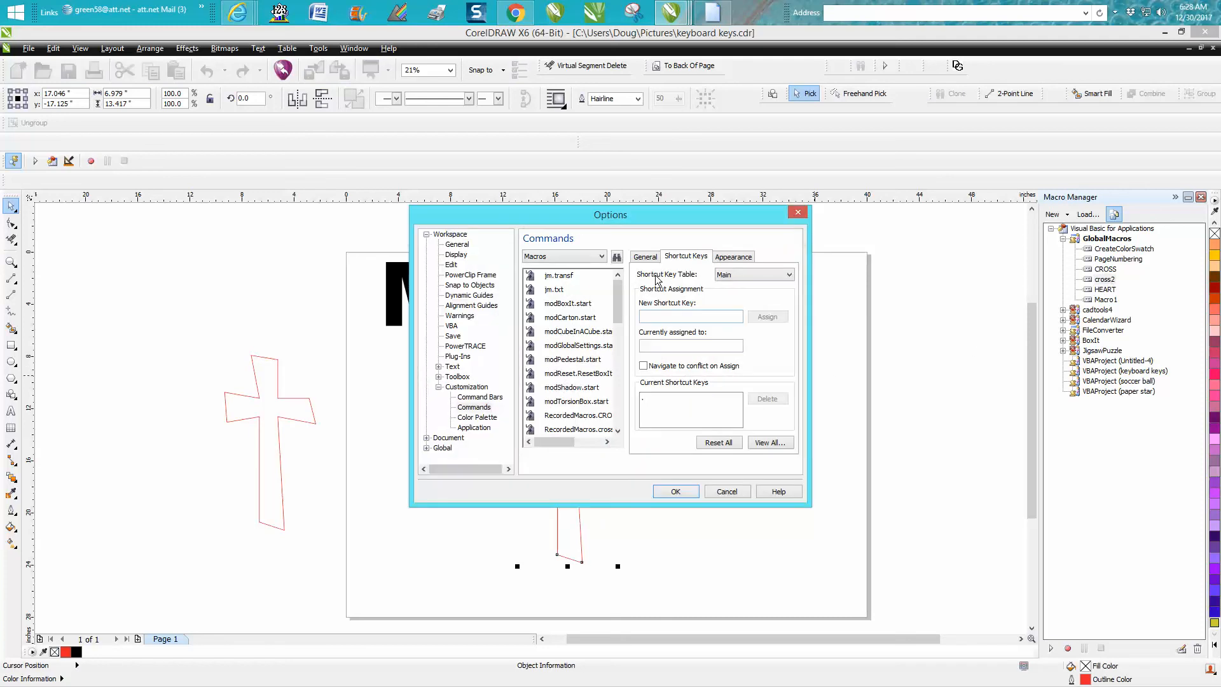
left_click(661, 318)
key("period")
left_click(775, 318)
left_click(675, 491)
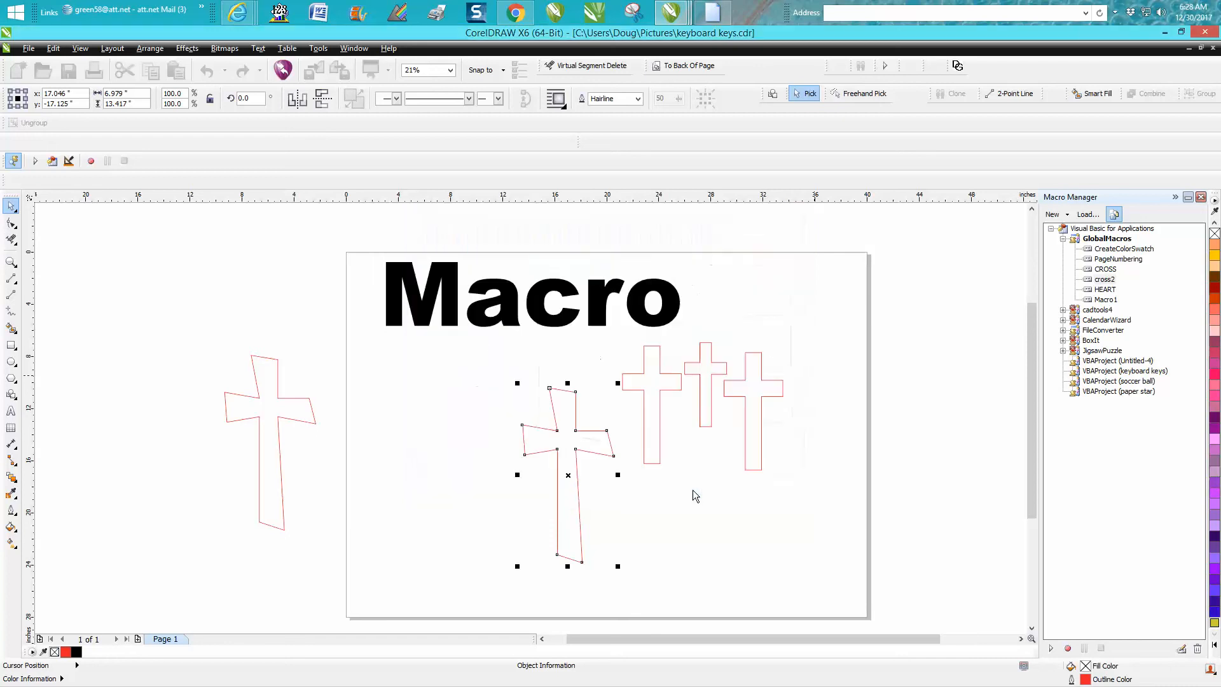
Move the selected cross to the page's right edge, deselect it, and generate another with cross2's assigned shortcut
left_click_drag(572, 471, 820, 475)
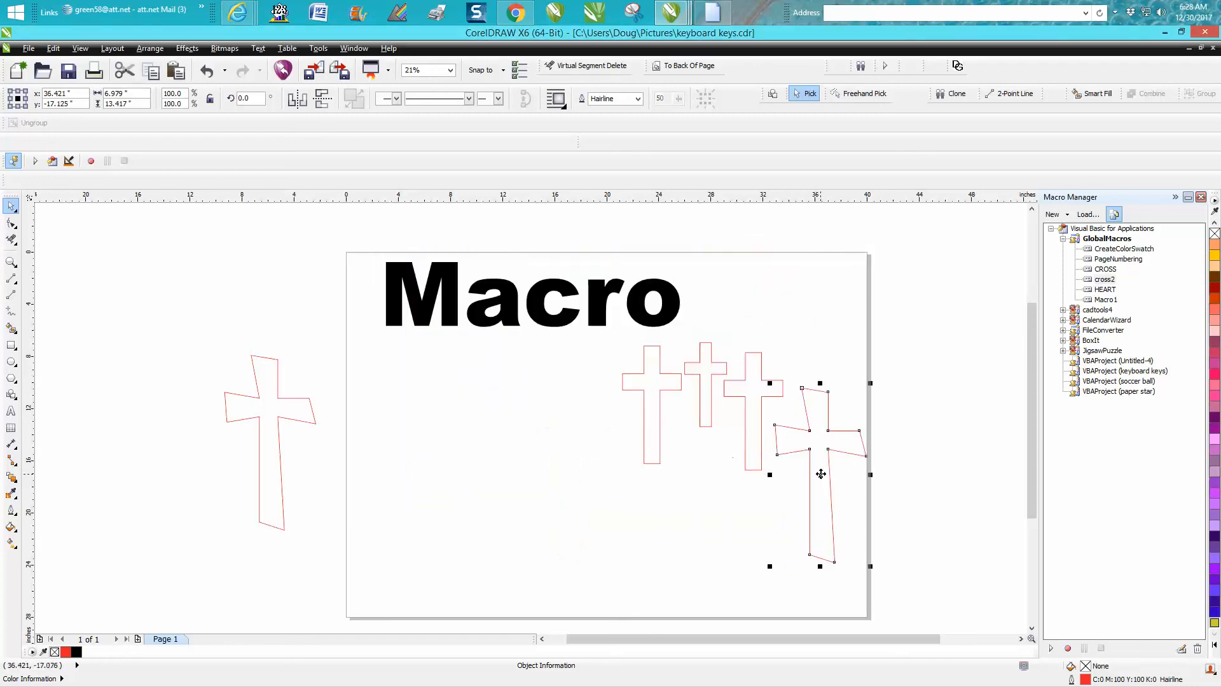
left_click(572, 474)
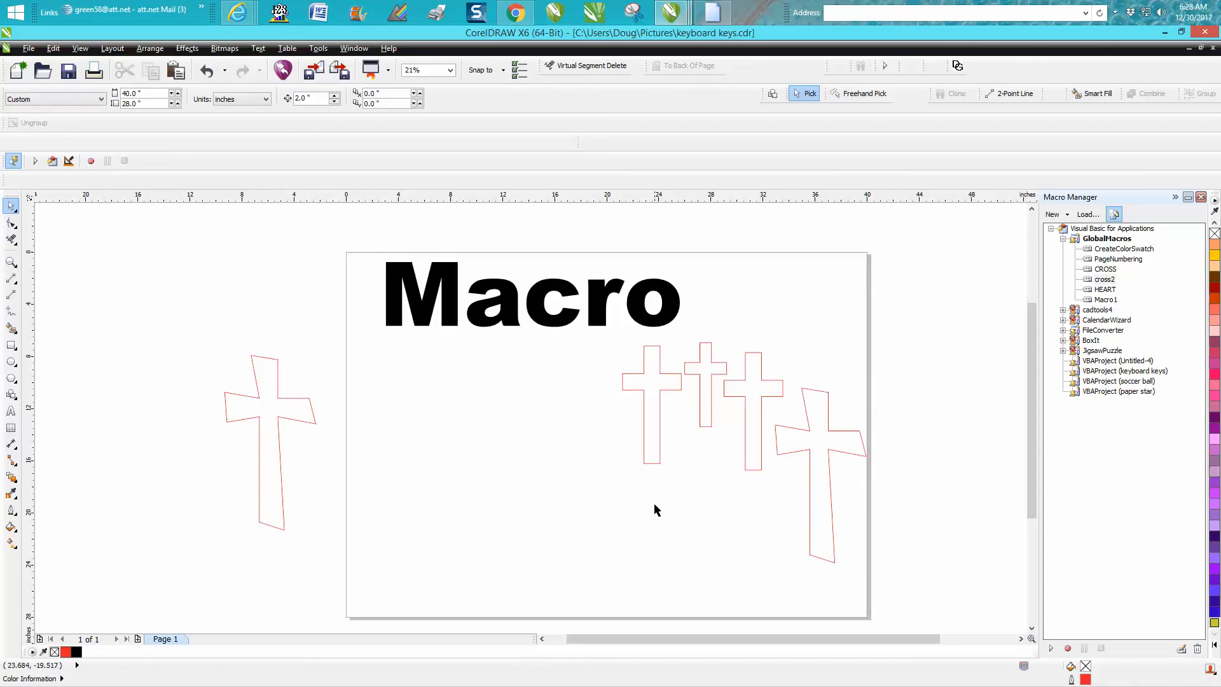
key("alt+c")
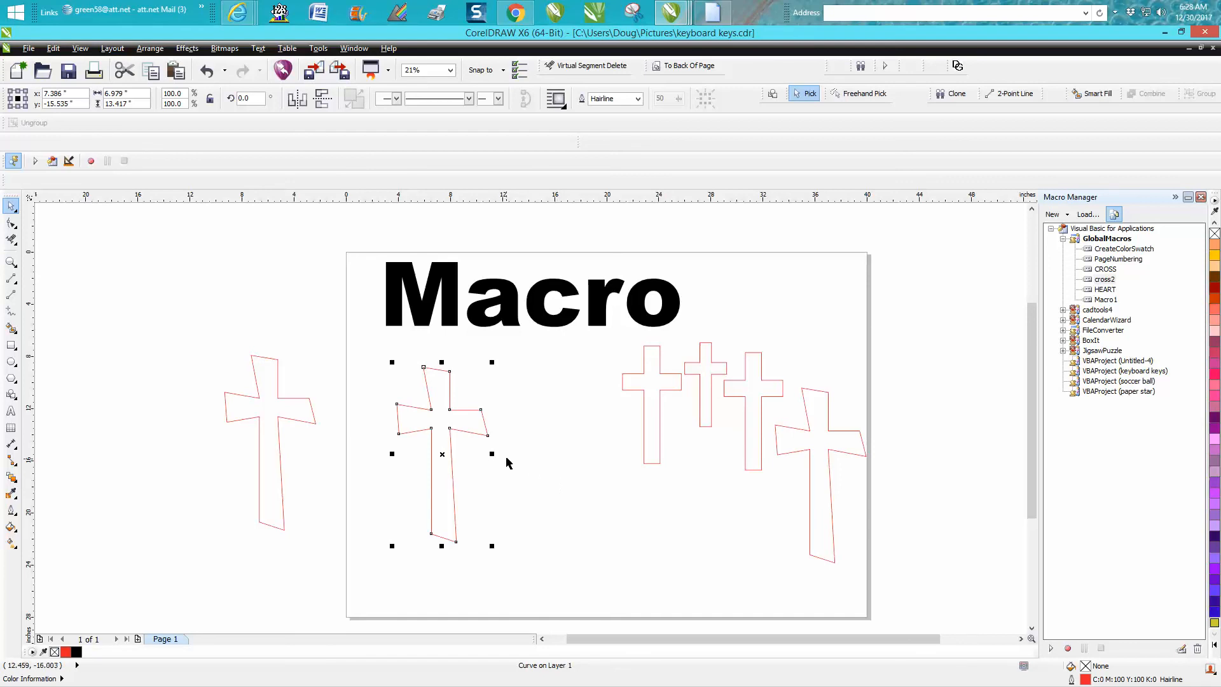
Close the Macro Manager and move the new reshaped cross horizontally to just left of the three plain crosses
left_click(1201, 197)
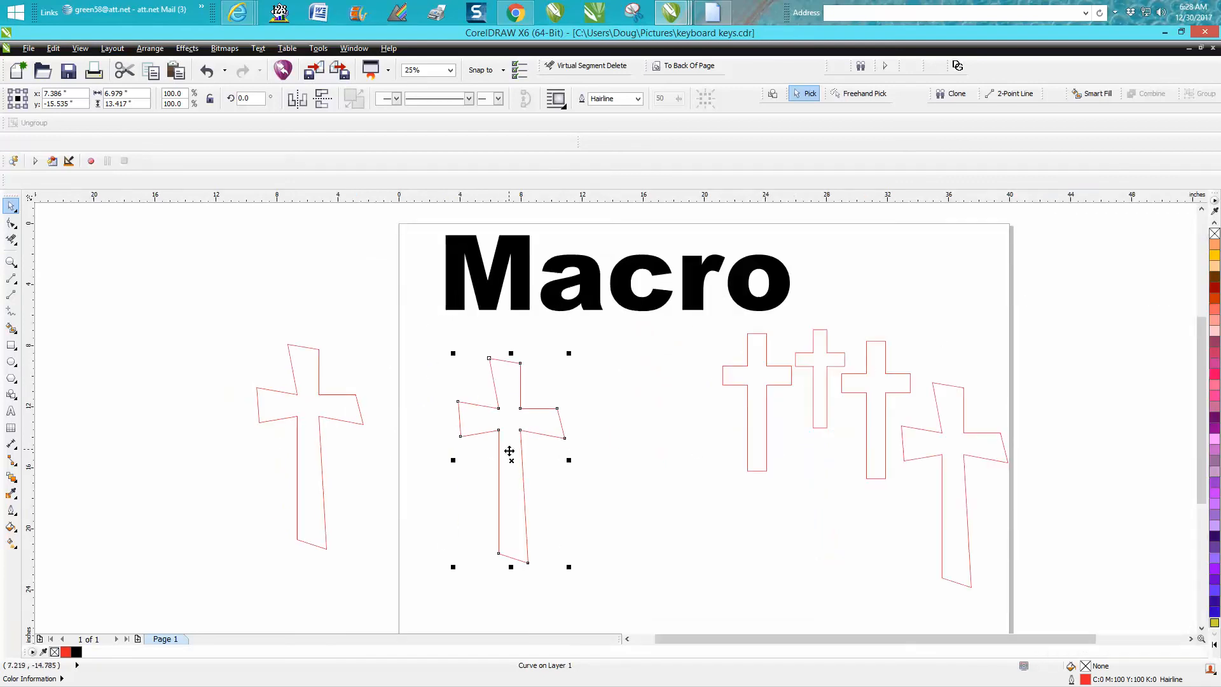
left_click_drag(513, 458, 685, 460)
Run both the CROSS and cross2 macros and move the reshaped cross to about x 4.97, y -15.08 inches
key("ctrl+shift+p")
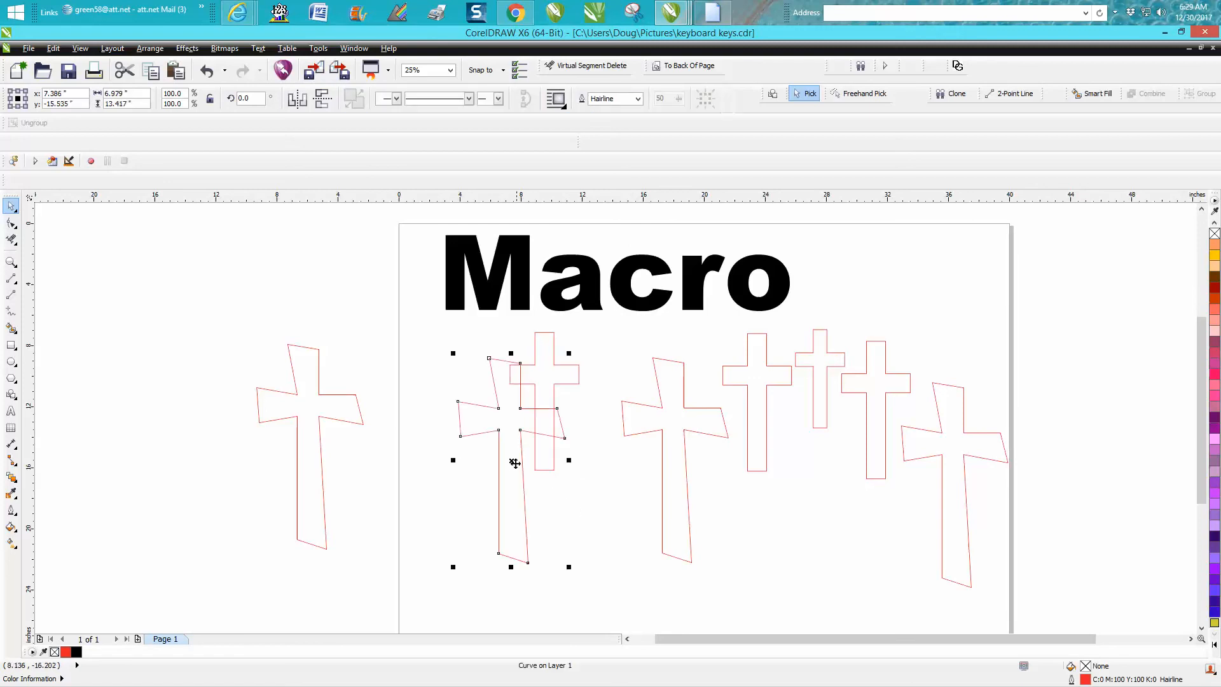
left_click_drag(517, 464, 475, 454)
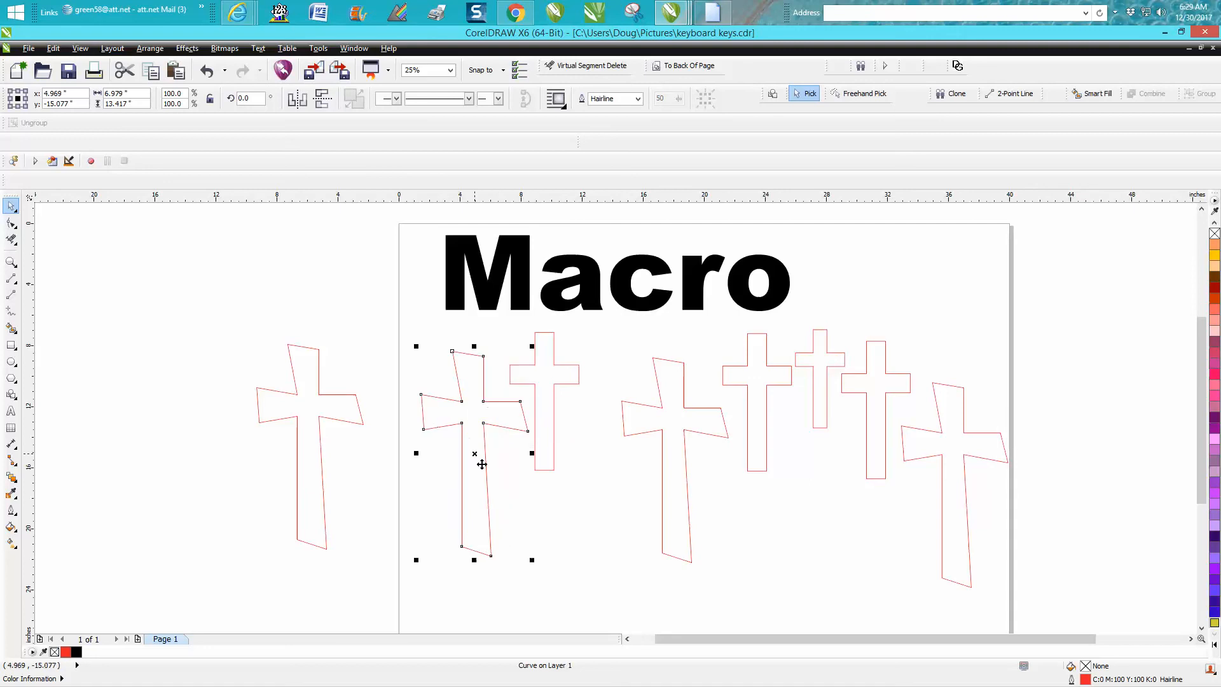